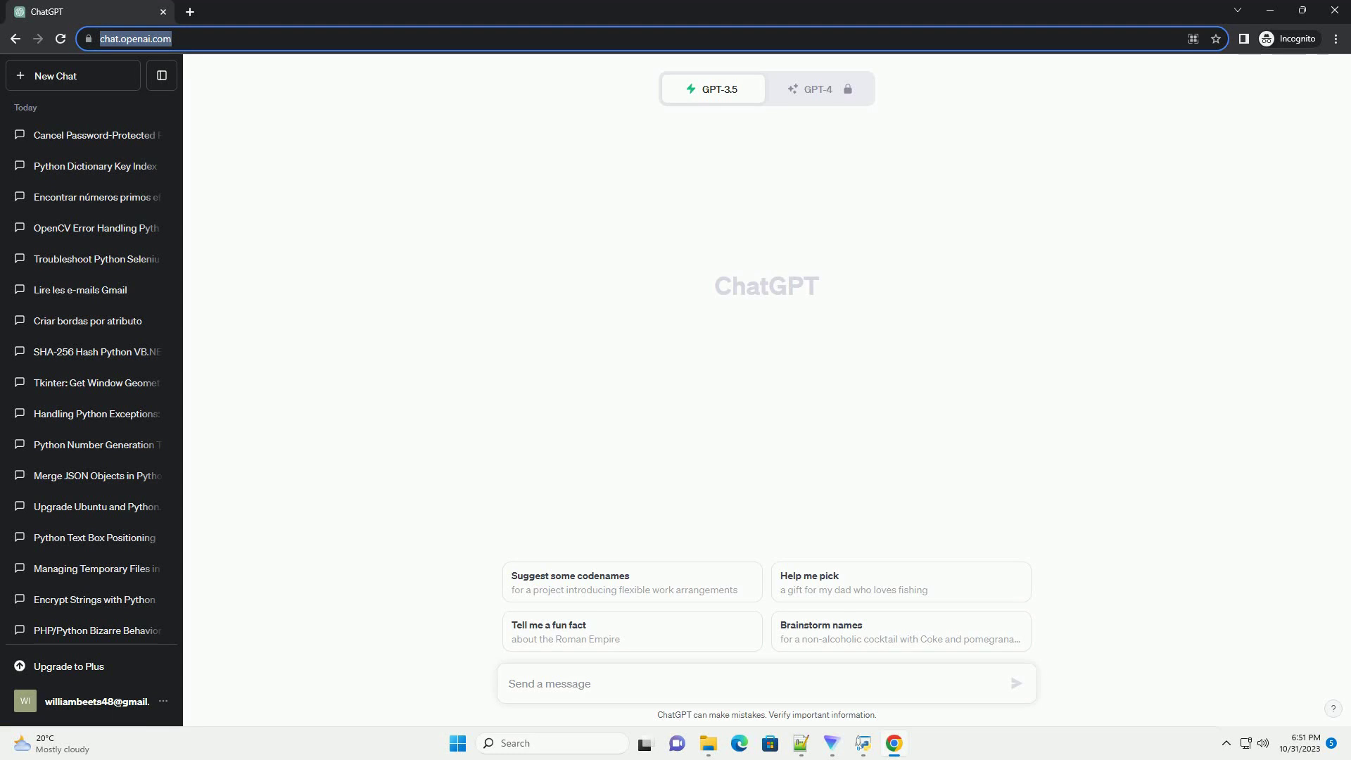
{"action": "type", "text": "write an informative tutorial about Trying to join a .dat file with a .asc file using Python or Excel with code example"}
Step: Send the tutorial request on joining .dat and .asc files with Python or Excel
{"action": "key", "text": "Return"}
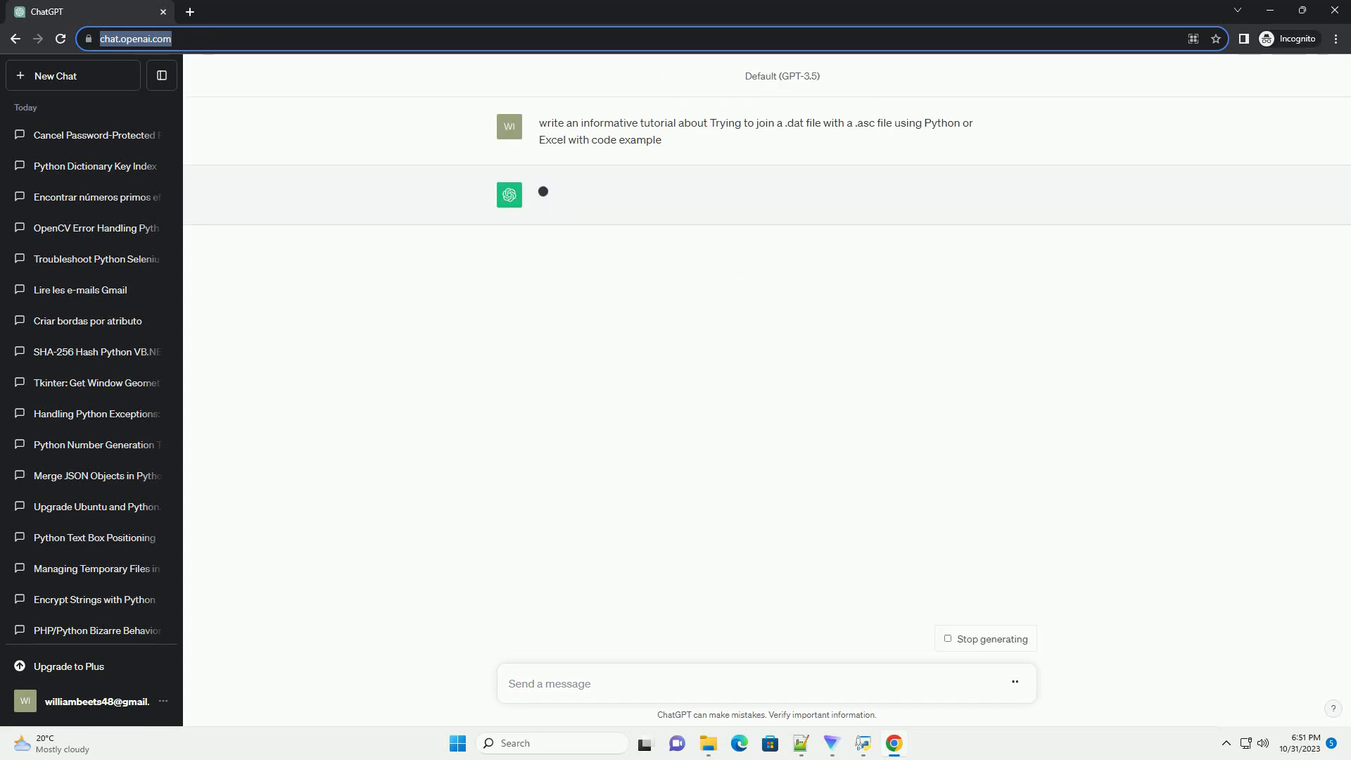